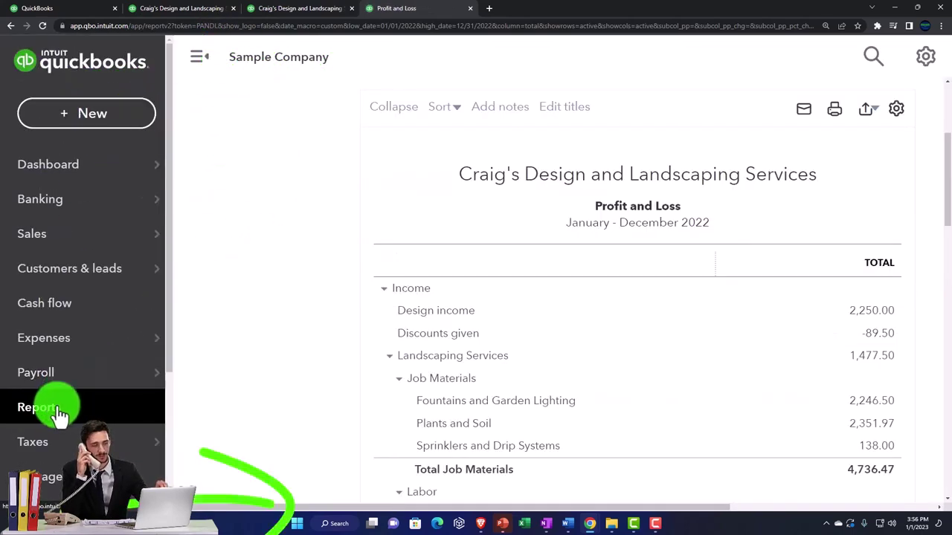
- Go to Reports, collapse the sidebar, and search the report names for 'sta'
left_click(60, 415)
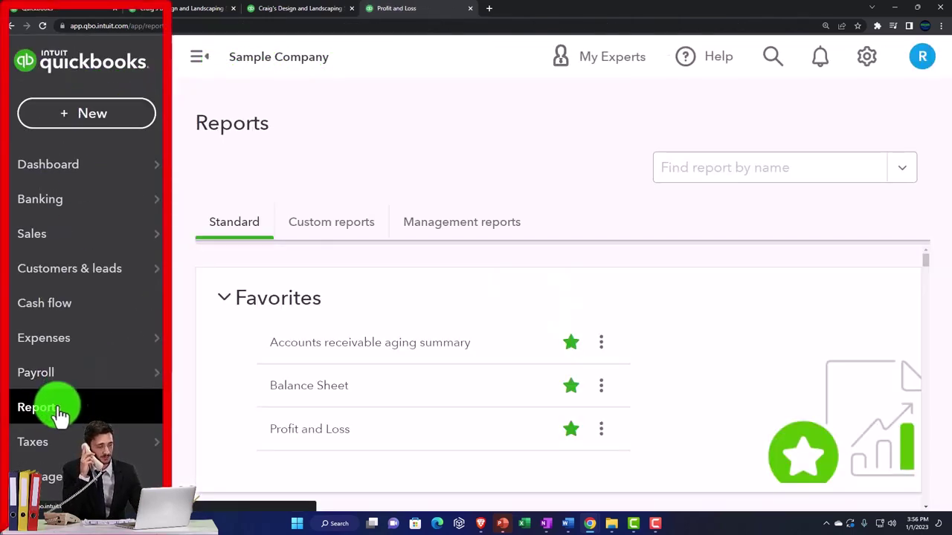
left_click(198, 58)
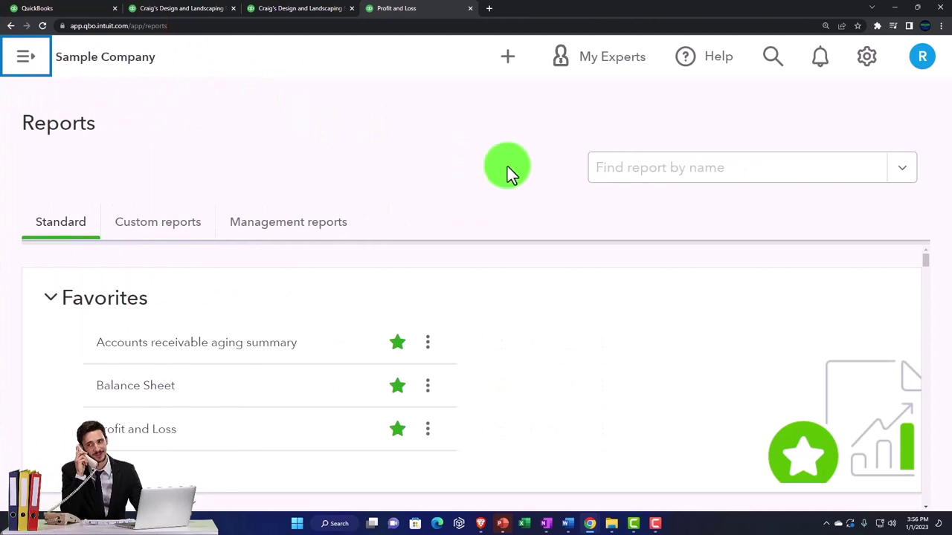
left_click(654, 182)
type("sta")
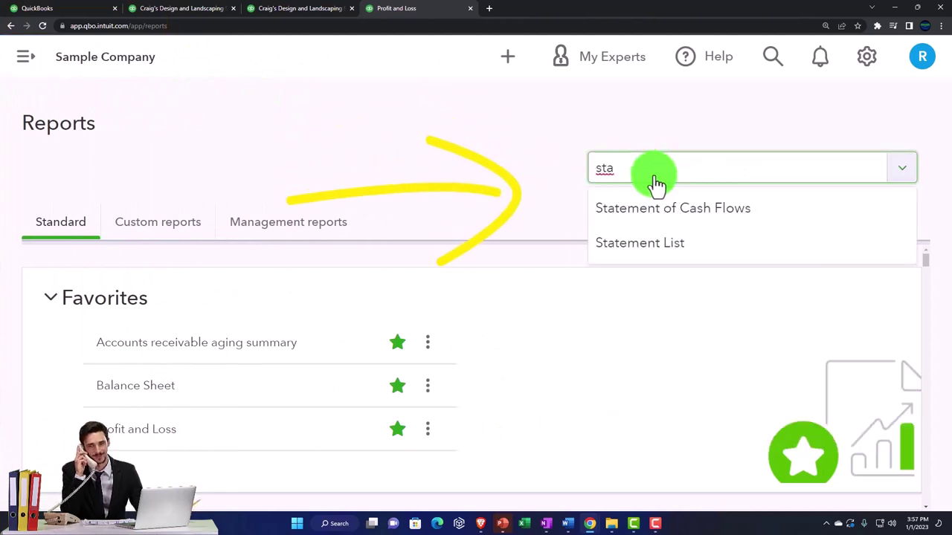
- Run the Statement of Cash Flows for 01/01/2022 through 12/31/2022
left_click(644, 212)
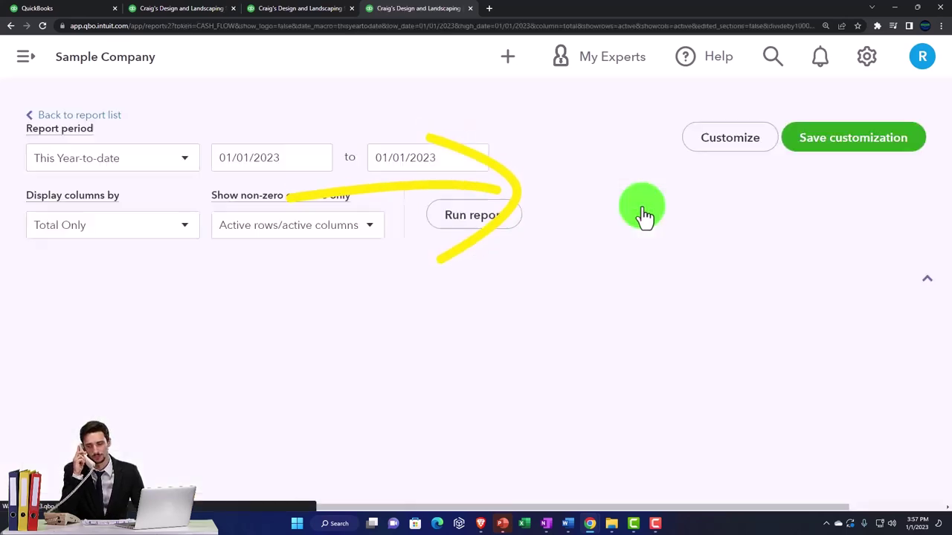
scroll(669, 186, "up", 2)
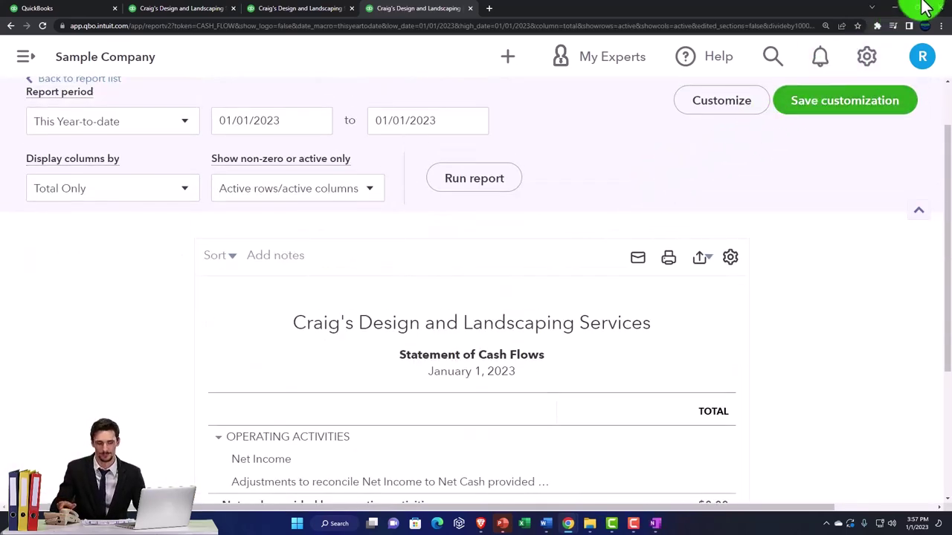
left_click(293, 121)
type("0101")
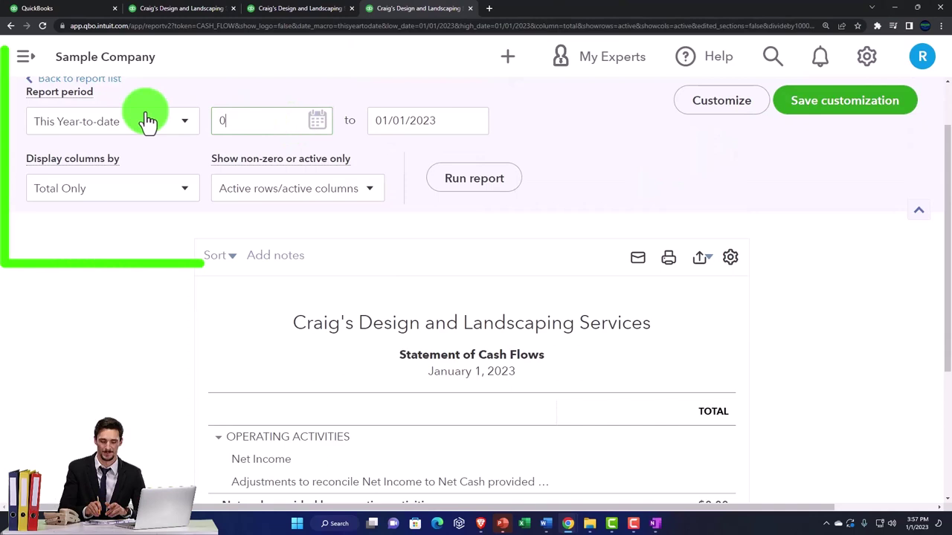
key("Tab")
type("1")
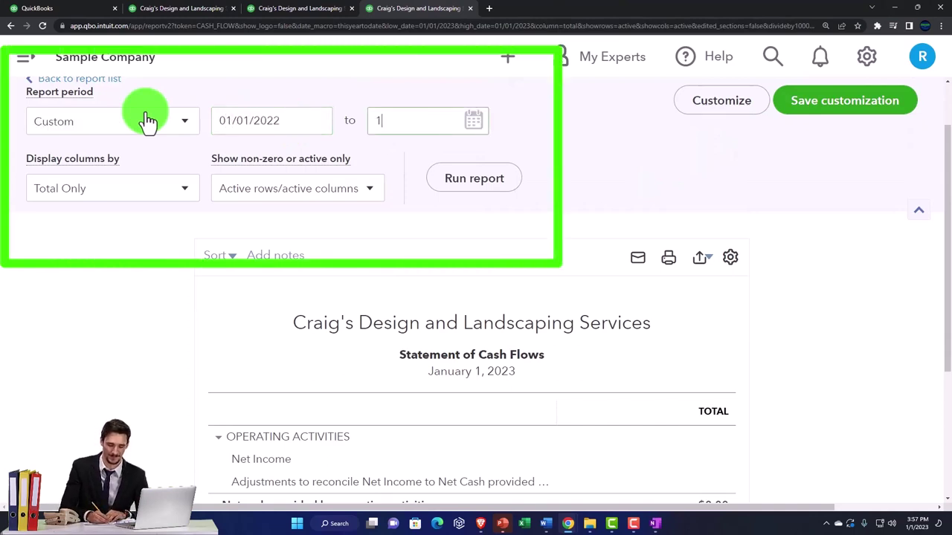
key("Tab")
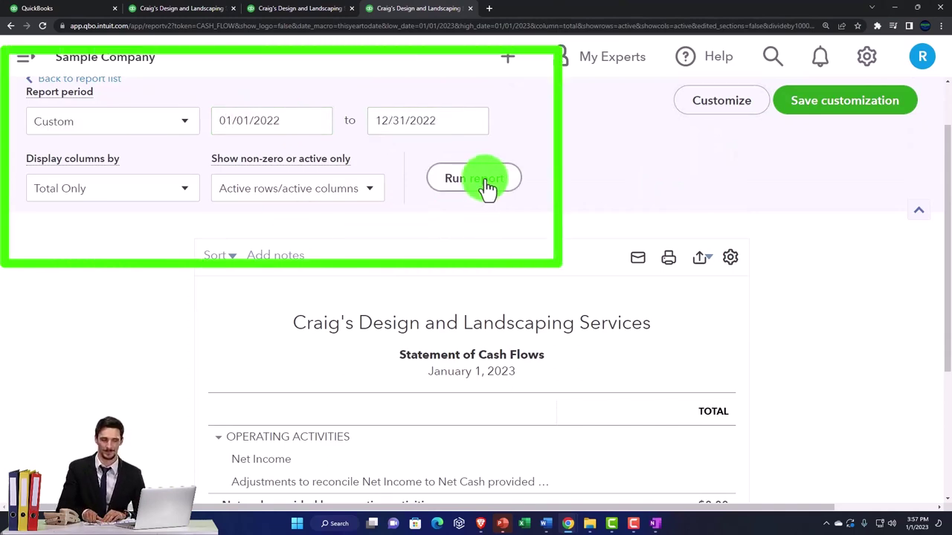
left_click(476, 179)
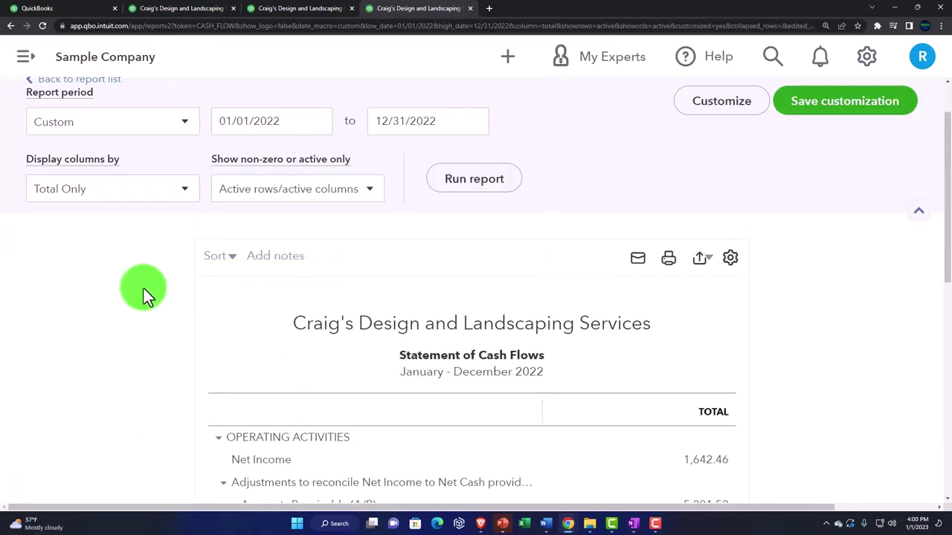
scroll(143, 288, "down", 2)
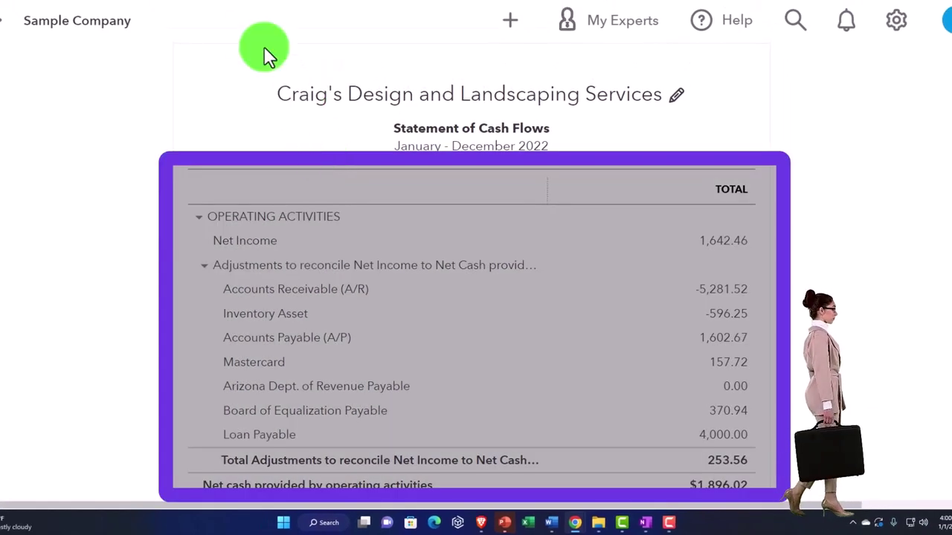
- Switch to the Balance Sheet as of December 31, 2022 and review the bank totals
left_click(205, 17)
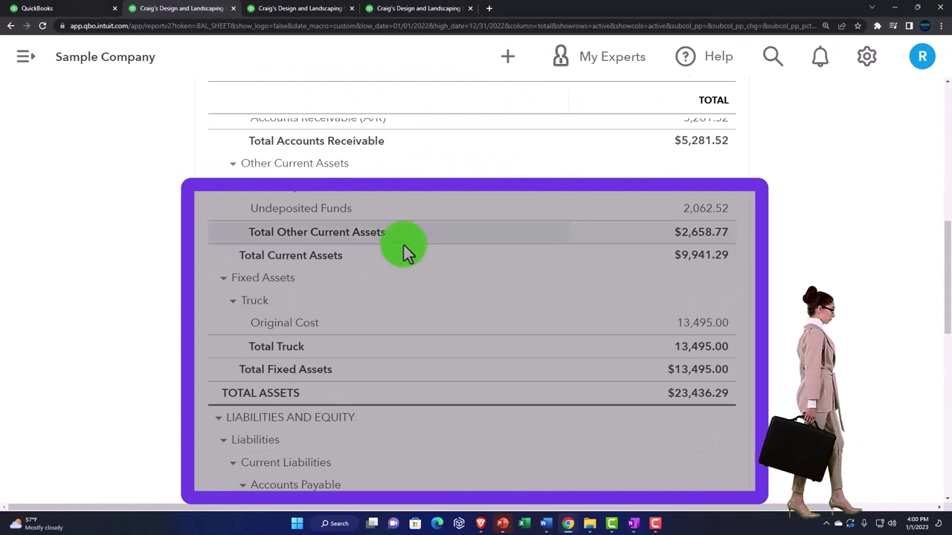
scroll(411, 247, "up", 5)
scroll(411, 247, "down", 1)
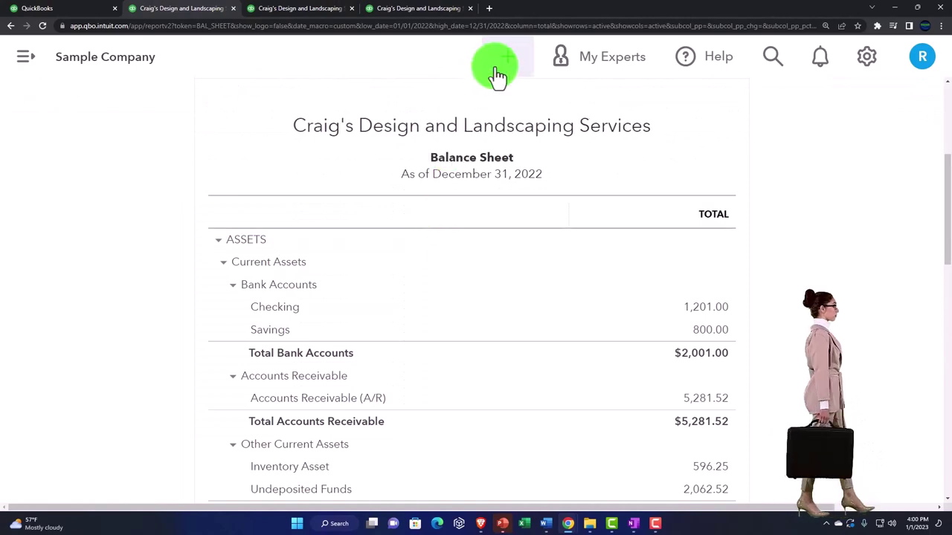
- Zoom the browser out to see all transaction types in the + New menu, then close it
left_click(501, 66)
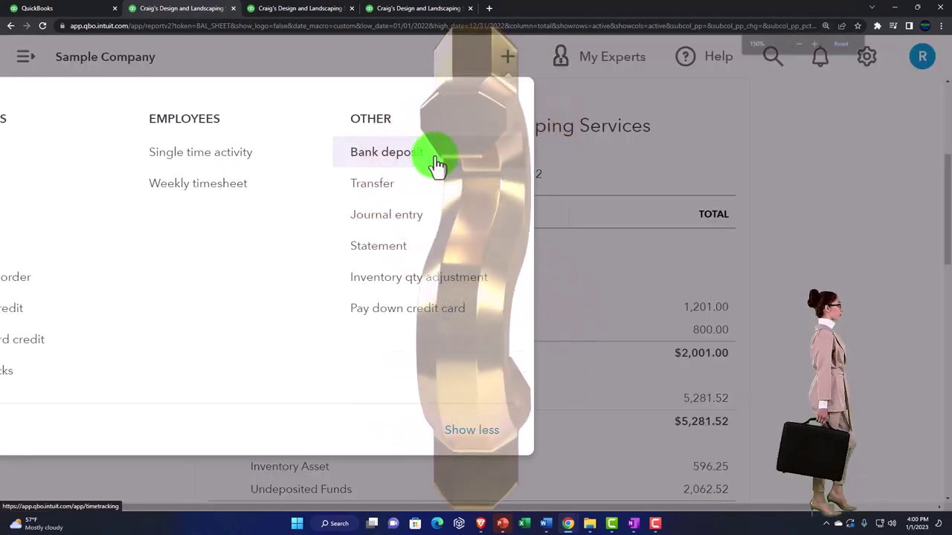
key("ctrl+minus")
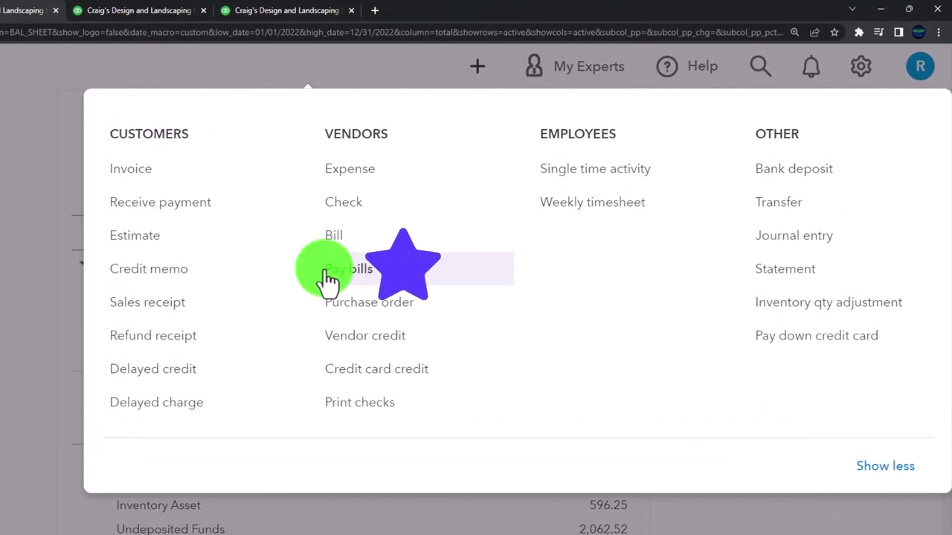
left_click(0, 284)
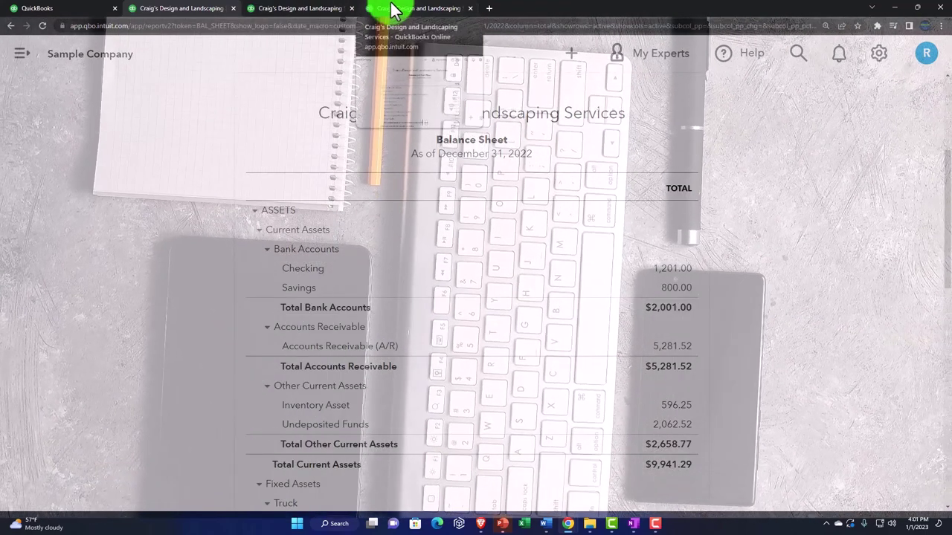
left_click(391, 9)
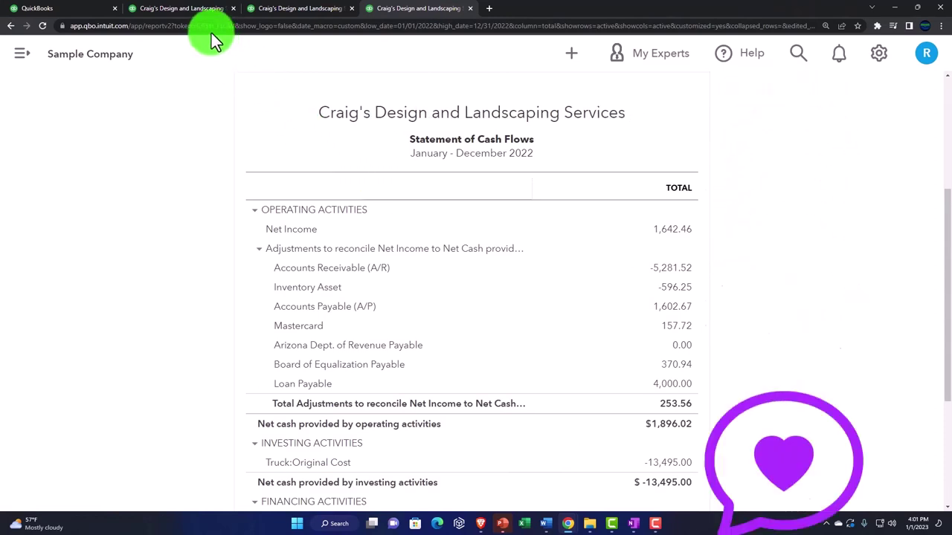
left_click(220, 14)
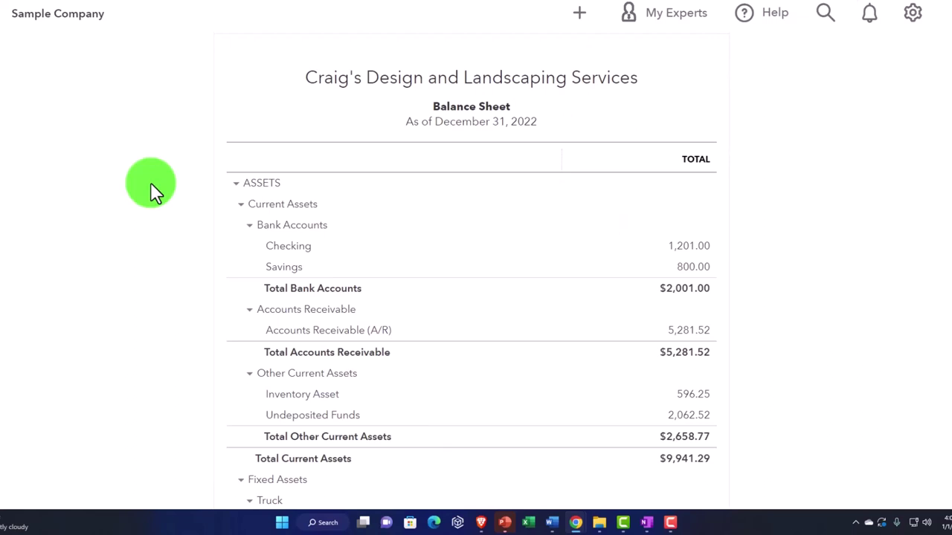
scroll(150, 183, "down", 5)
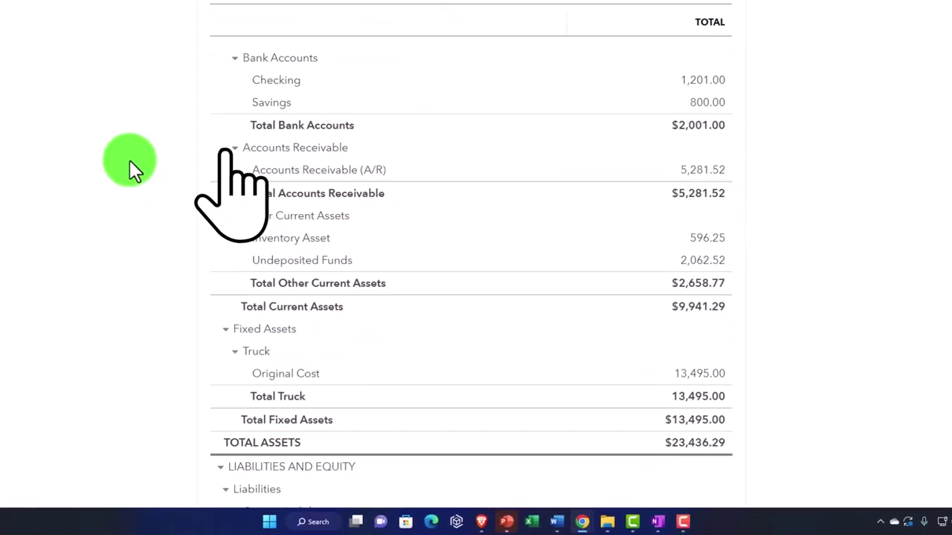
scroll(129, 160, "down", 1)
key("ctrl+plus")
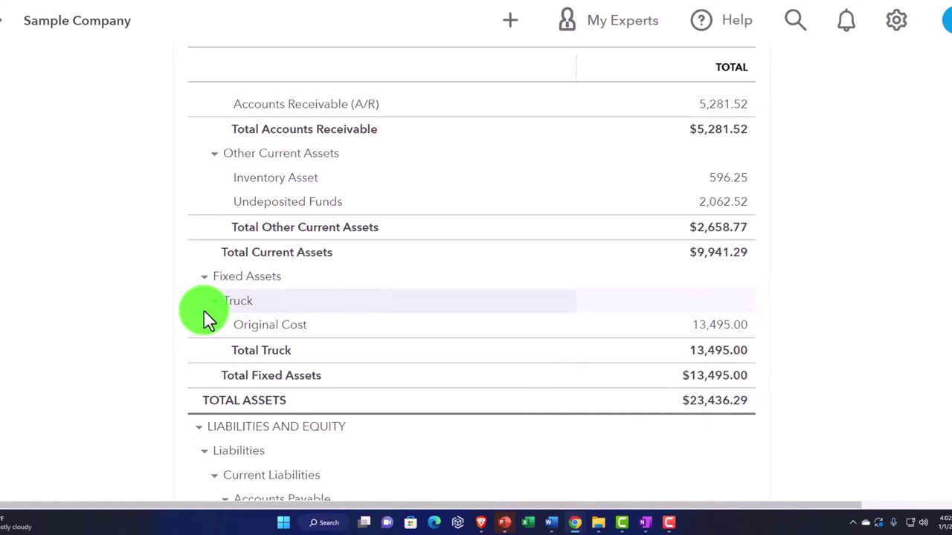
scroll(168, 319, "up", 3)
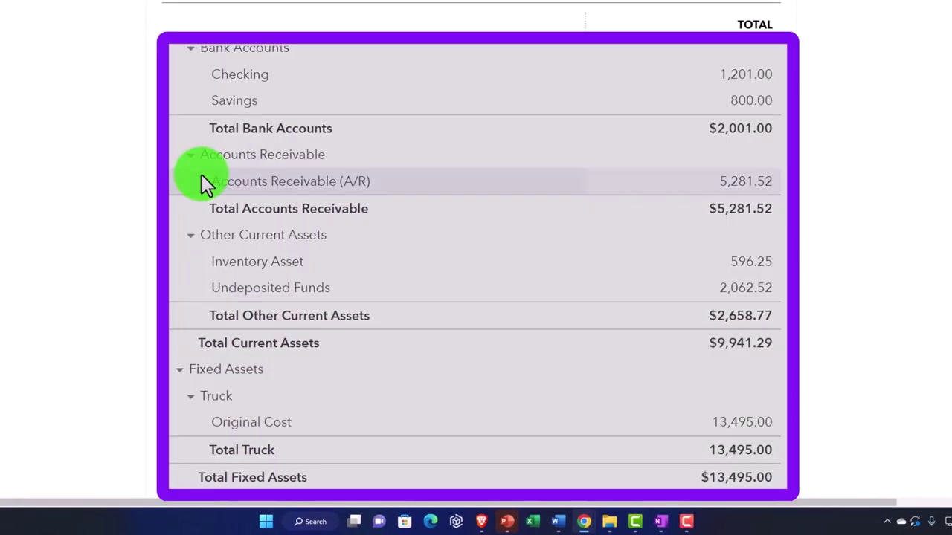
scroll(201, 178, "down", 5)
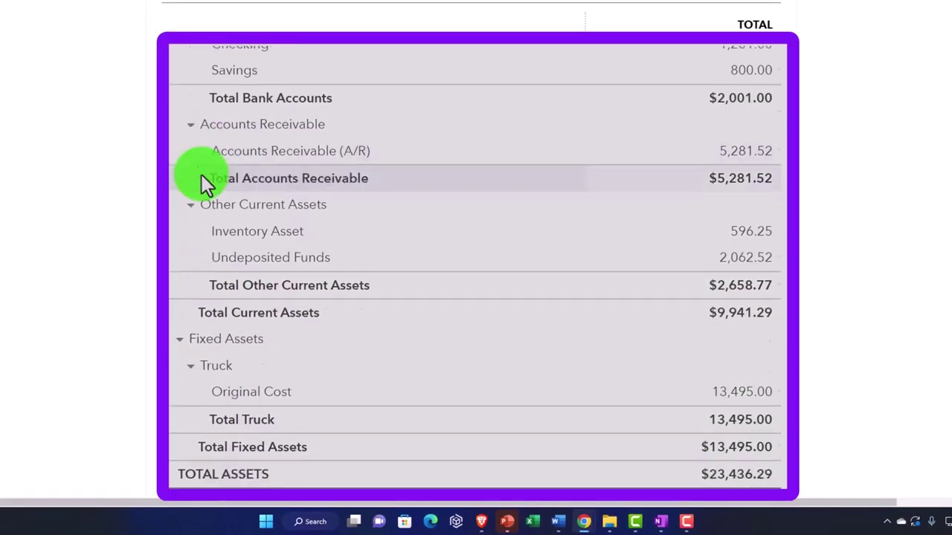
scroll(201, 179, "down", 2)
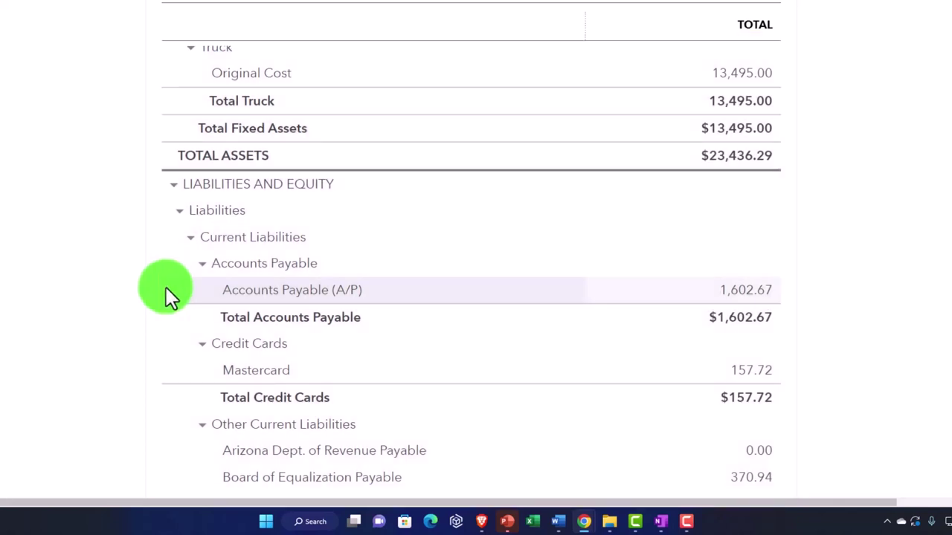
scroll(166, 287, "up", 3)
scroll(166, 287, "up", 1)
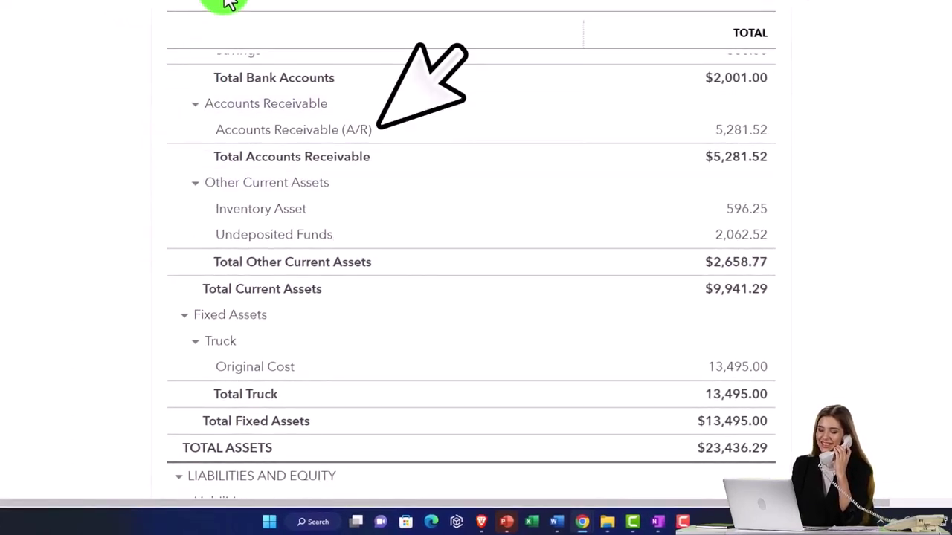
- Rerun the 2022 Profit and Loss with columns by Quarters and review the Jan–Mar through Oct–Dec figures
left_click(282, 11)
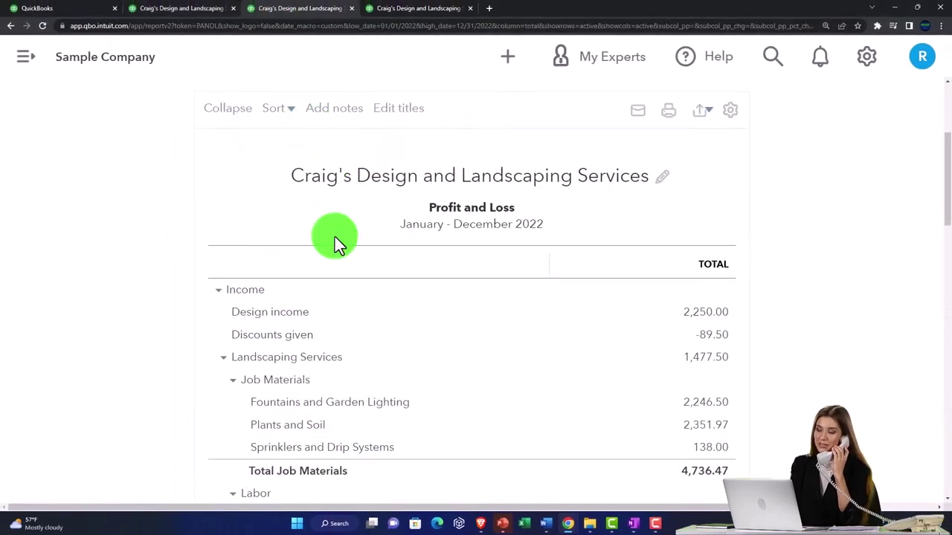
scroll(334, 329, "up", 2)
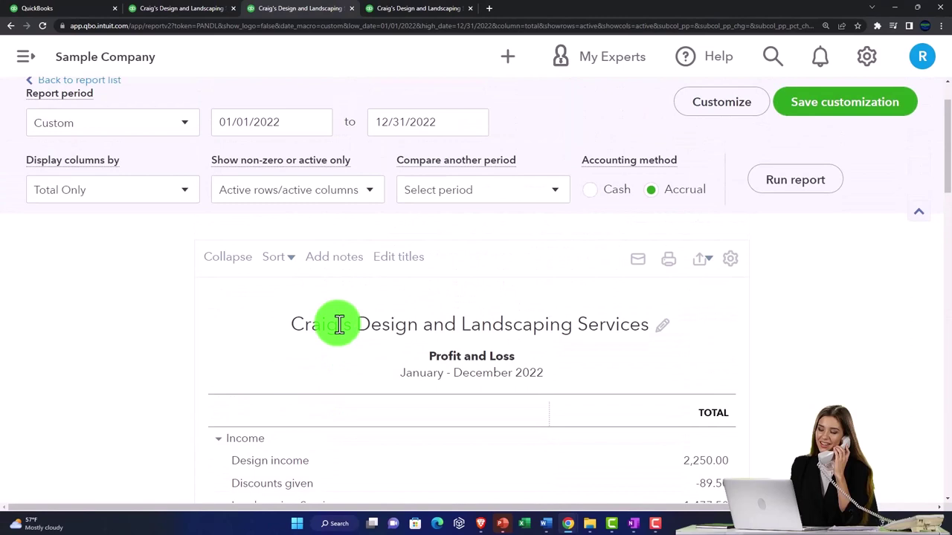
left_click(186, 192)
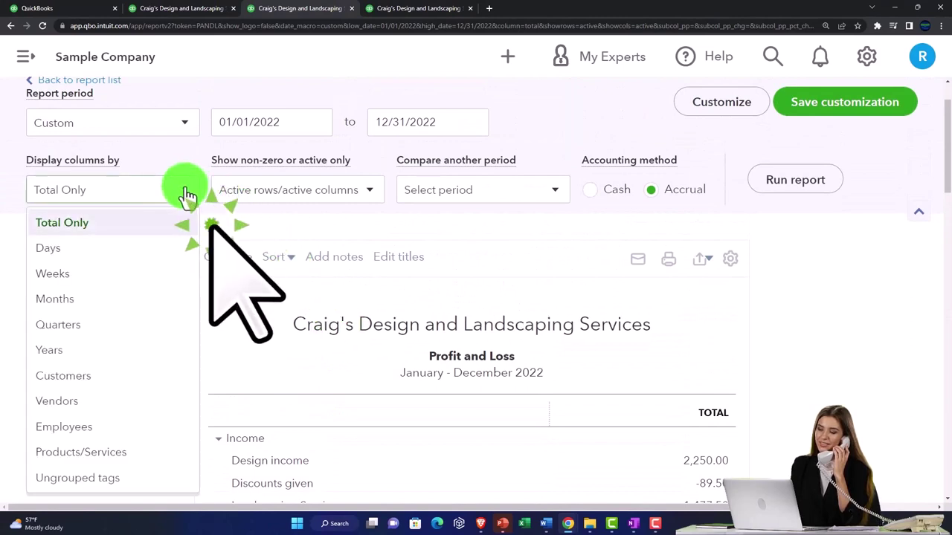
left_click(138, 323)
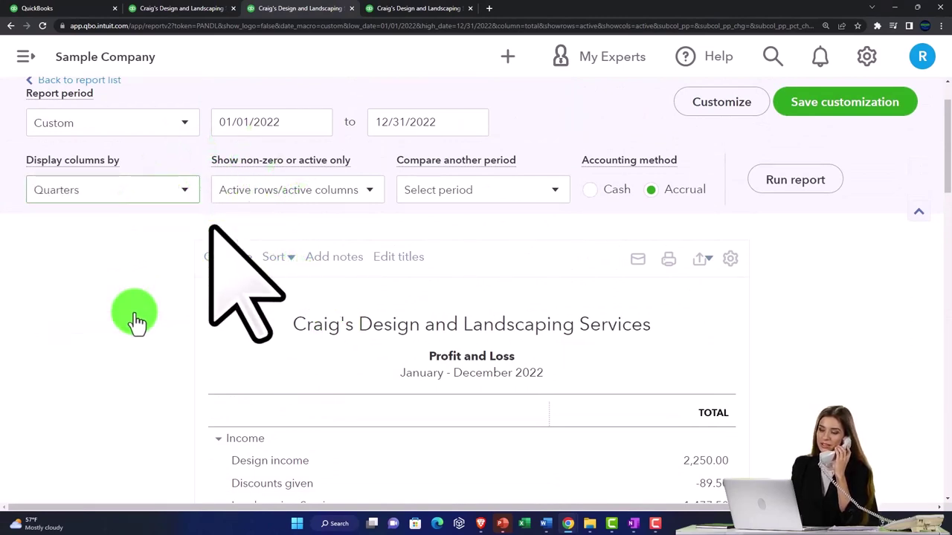
left_click(781, 194)
scroll(673, 338, "down", 2)
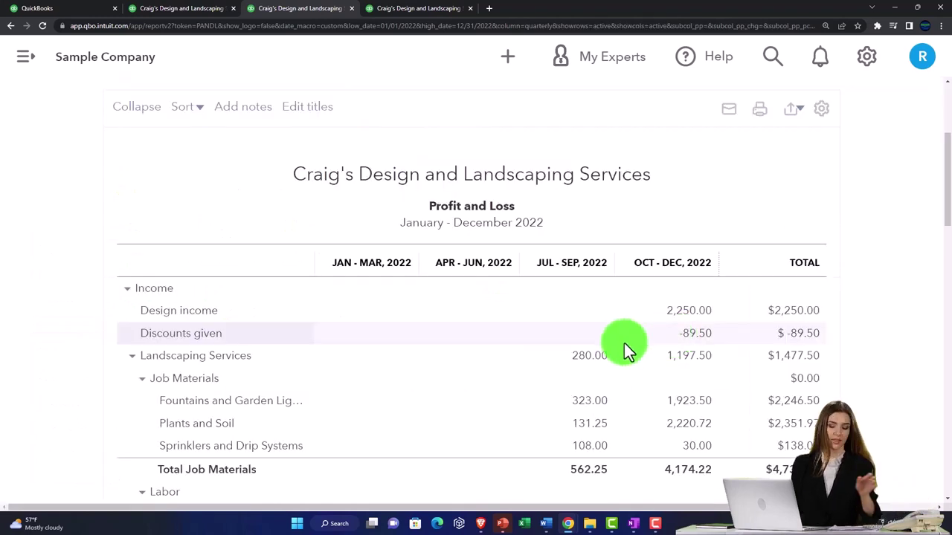
scroll(624, 342, "down", 2)
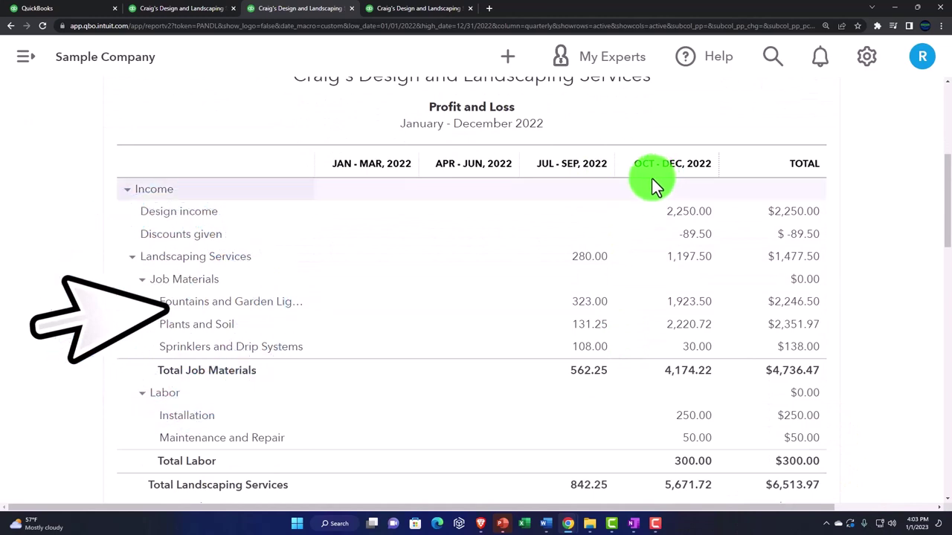
scroll(647, 192, "up", 5)
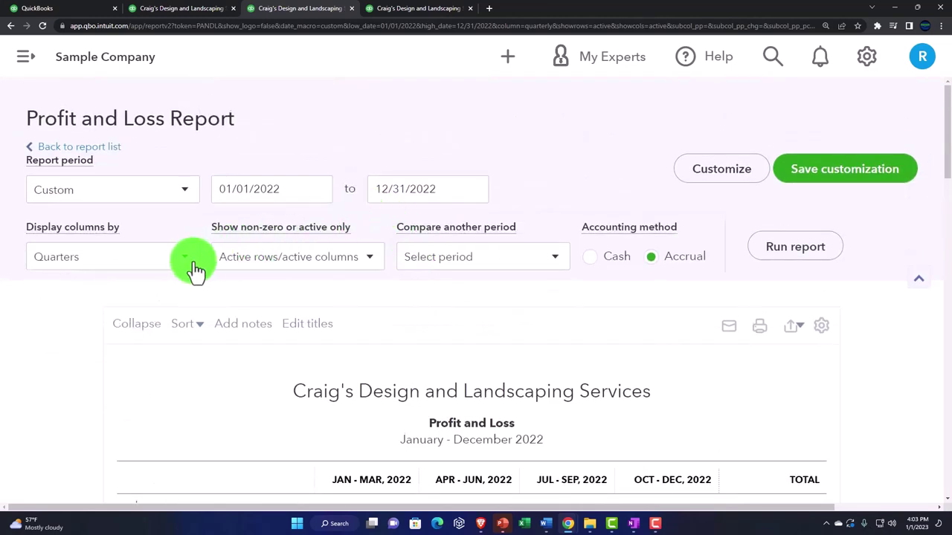
- Set the Profit and Loss display columns back to Total Only and rerun it
left_click(194, 261)
left_click(138, 290)
left_click(792, 250)
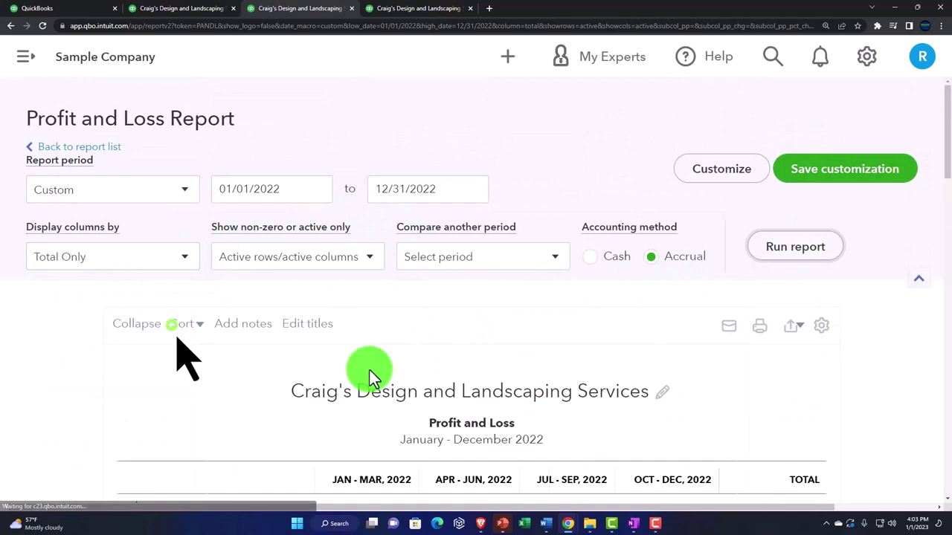
scroll(335, 356, "down", 3)
scroll(336, 357, "up", 3)
- Change the start date to 12/01/2022 and rerun the report for December 2022
left_click(229, 187)
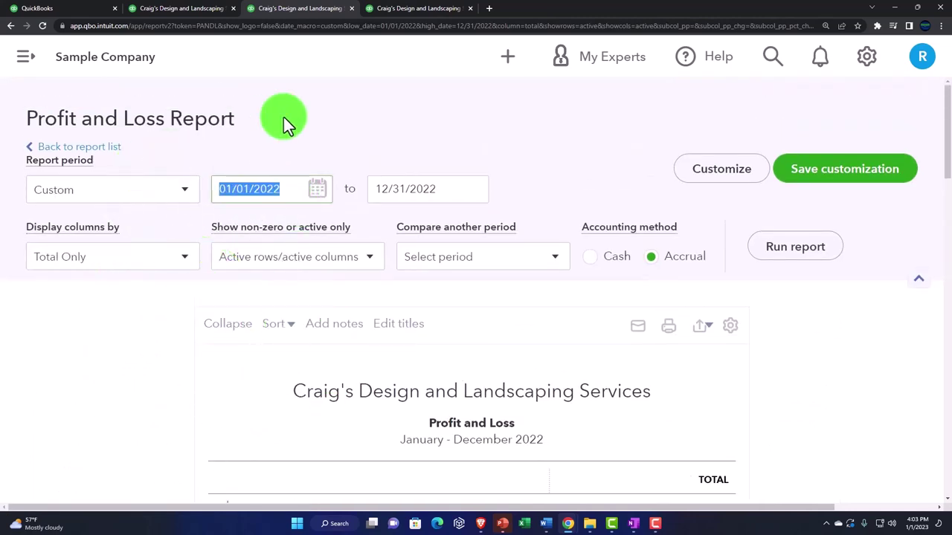
type("12")
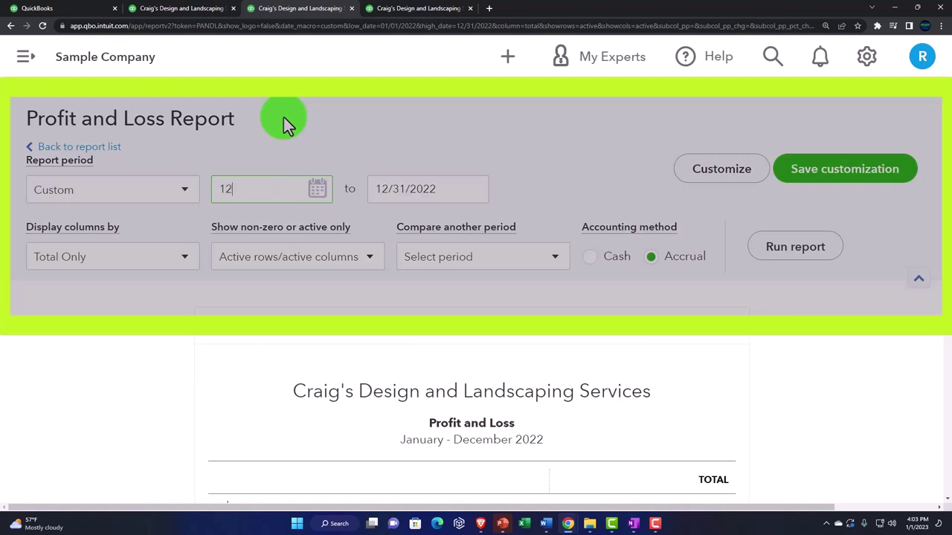
type("/01")
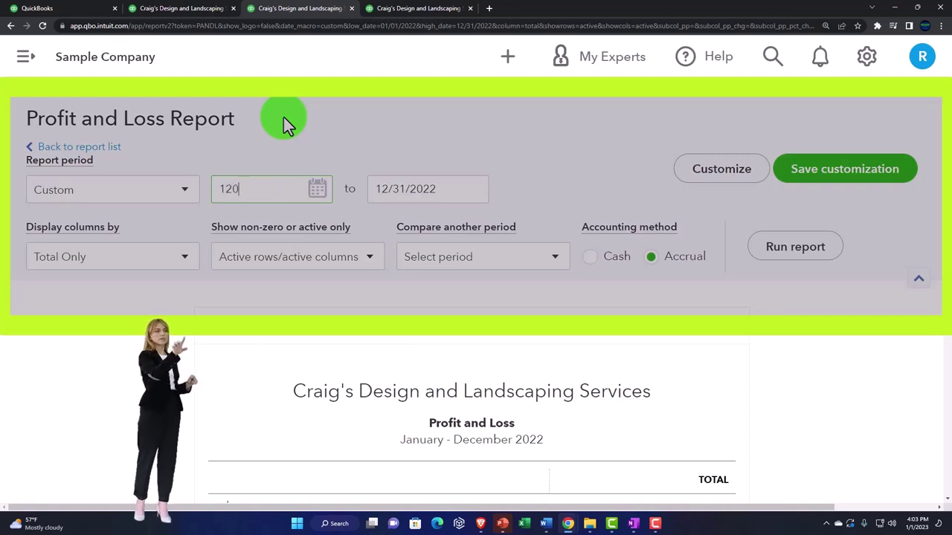
key("Tab")
key("Tab")
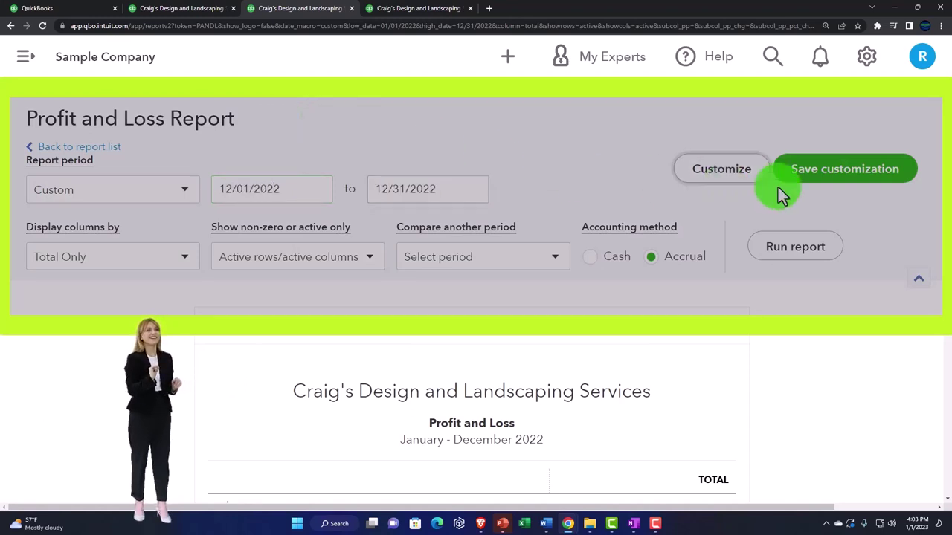
left_click(803, 249)
scroll(476, 251, "down", 3)
scroll(476, 250, "up", 2)
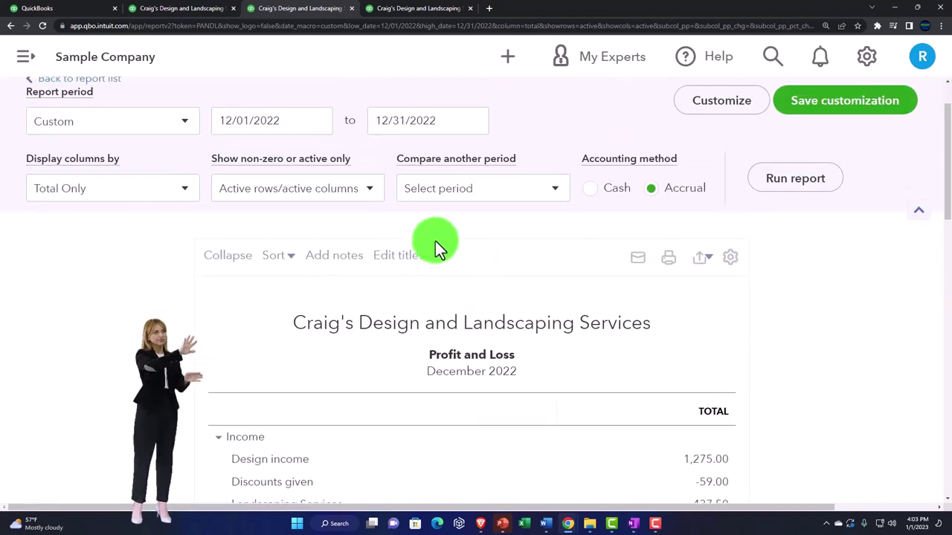
- Add a Previous period comparison with a $ change column
left_click(374, 195)
scroll(464, 246, "up", 1)
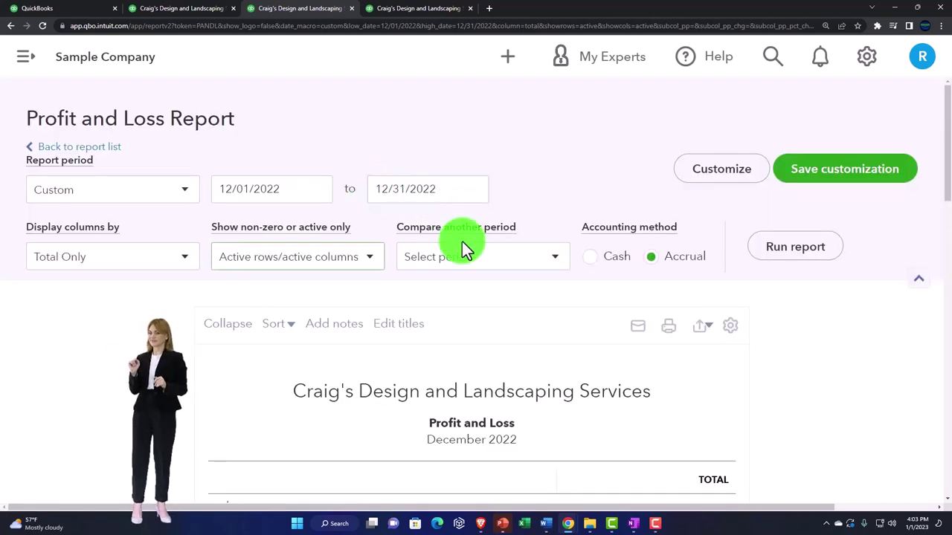
left_click(480, 261)
left_click(421, 301)
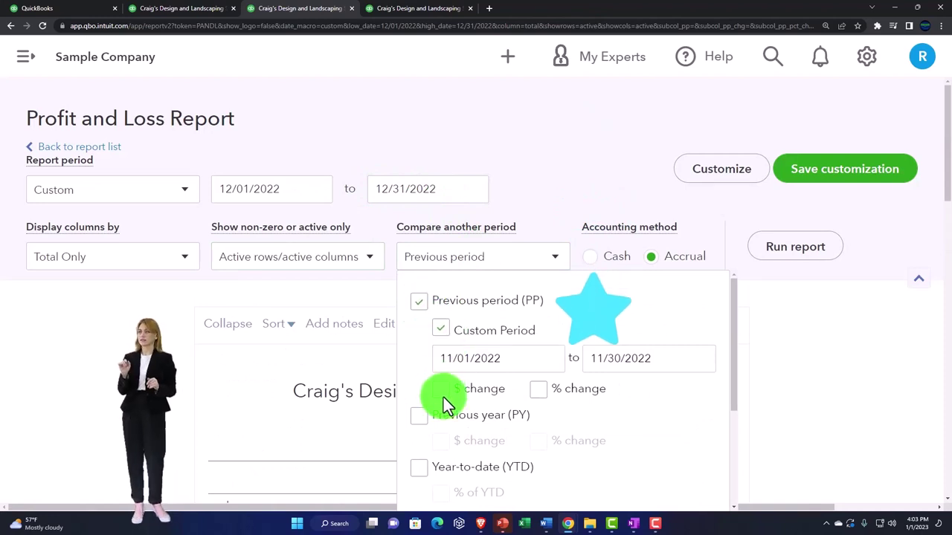
left_click(472, 389)
left_click(805, 254)
scroll(806, 260, "down", 4)
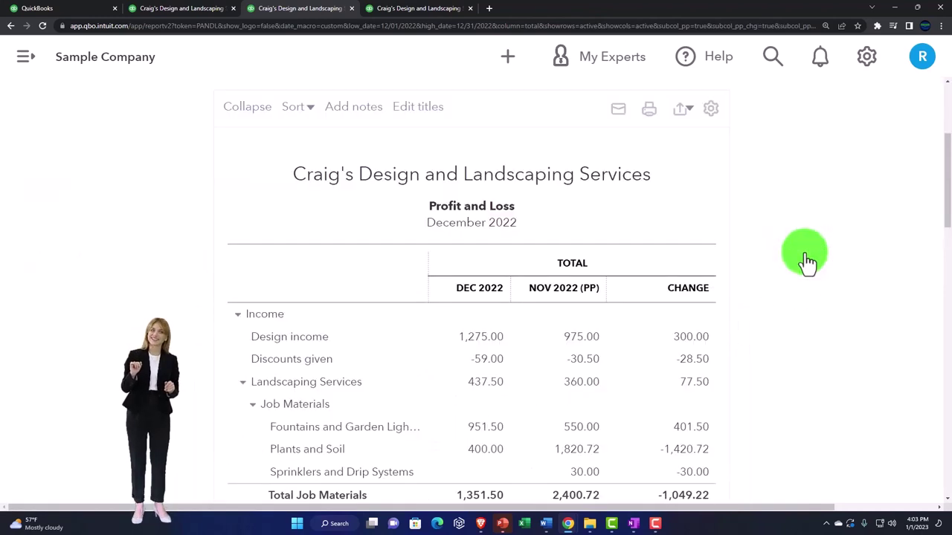
scroll(808, 260, "down", 2)
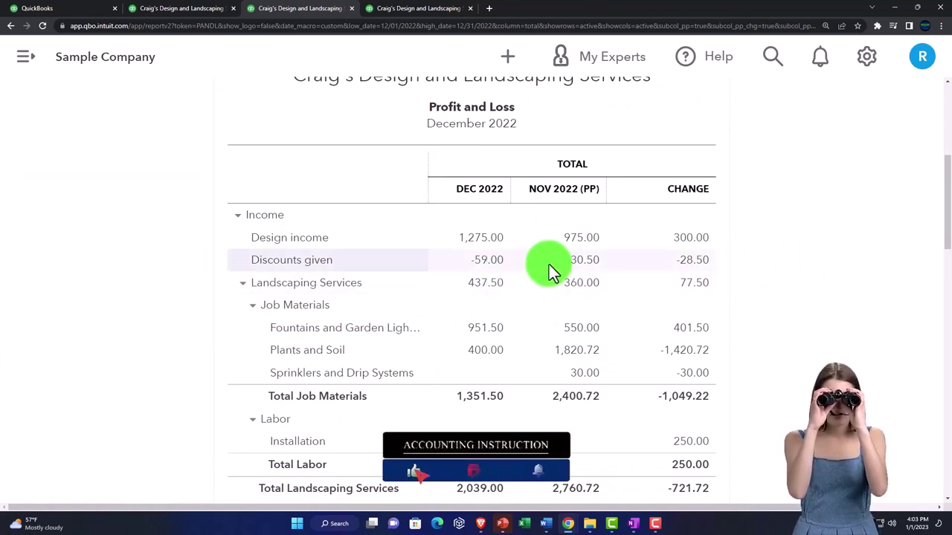
scroll(548, 265, "down", 2)
scroll(549, 265, "down", 4)
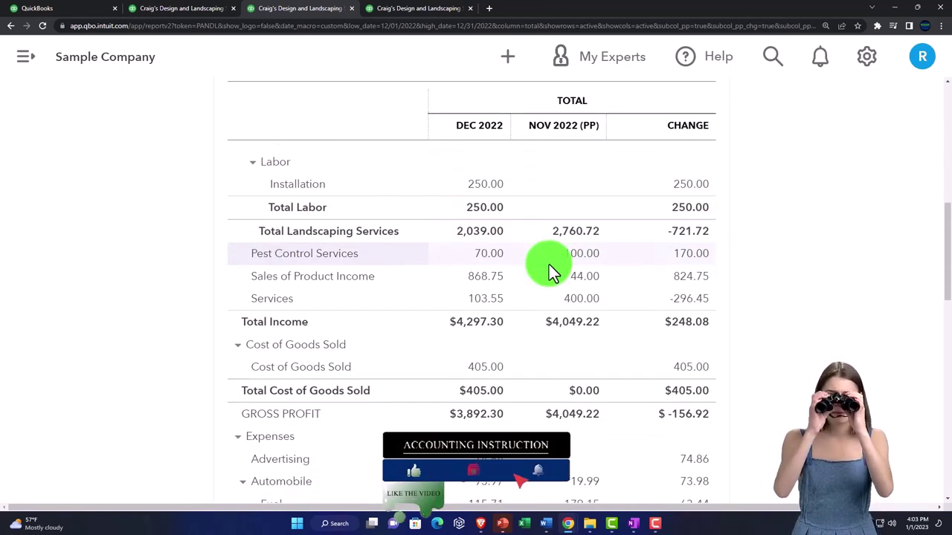
scroll(558, 225, "down", 5)
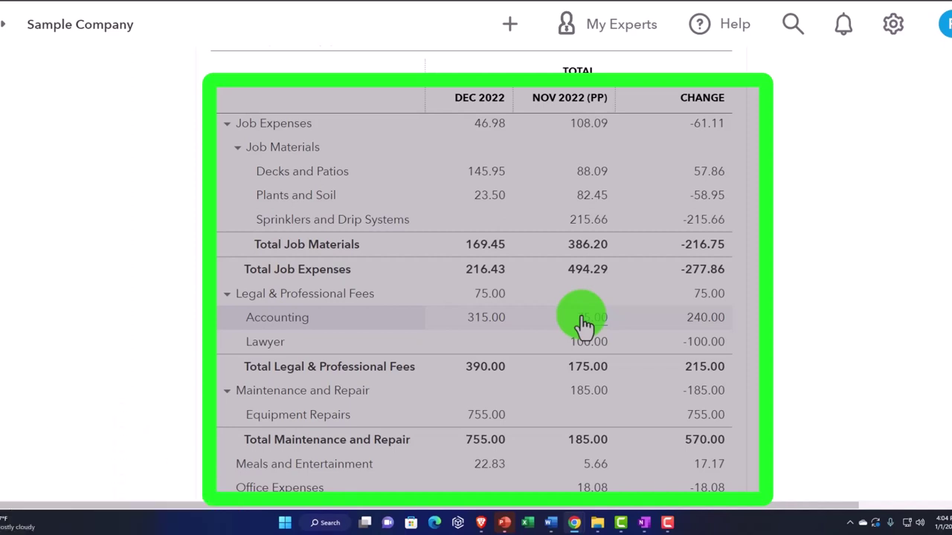
scroll(584, 321, "down", 2)
scroll(585, 325, "down", 3)
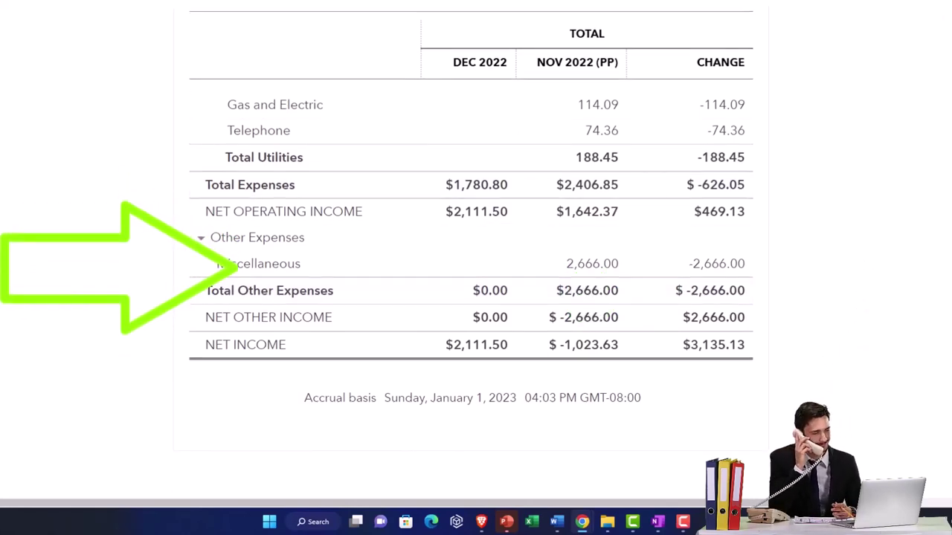
- Return to the Statement of Cash Flows tab and zoom in for easier reading
left_click(421, 10)
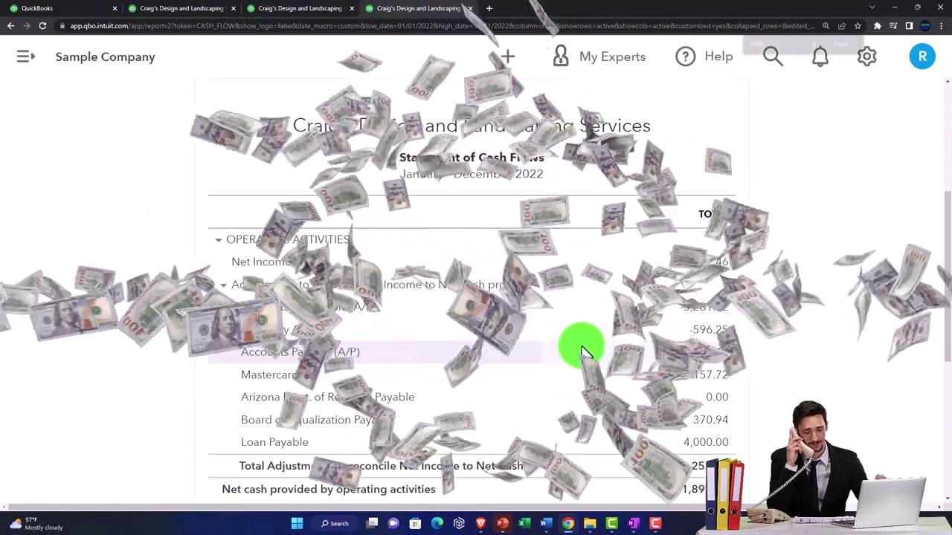
key("ctrl+plus")
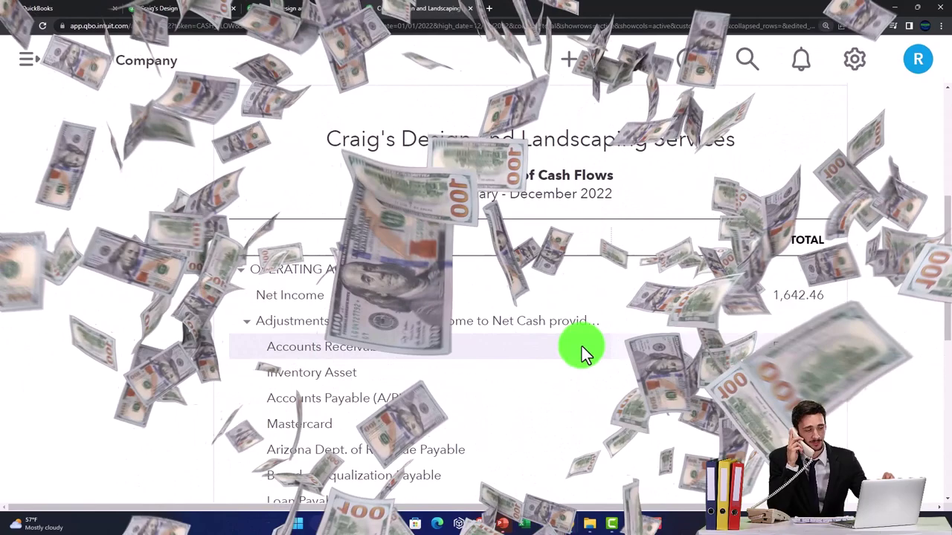